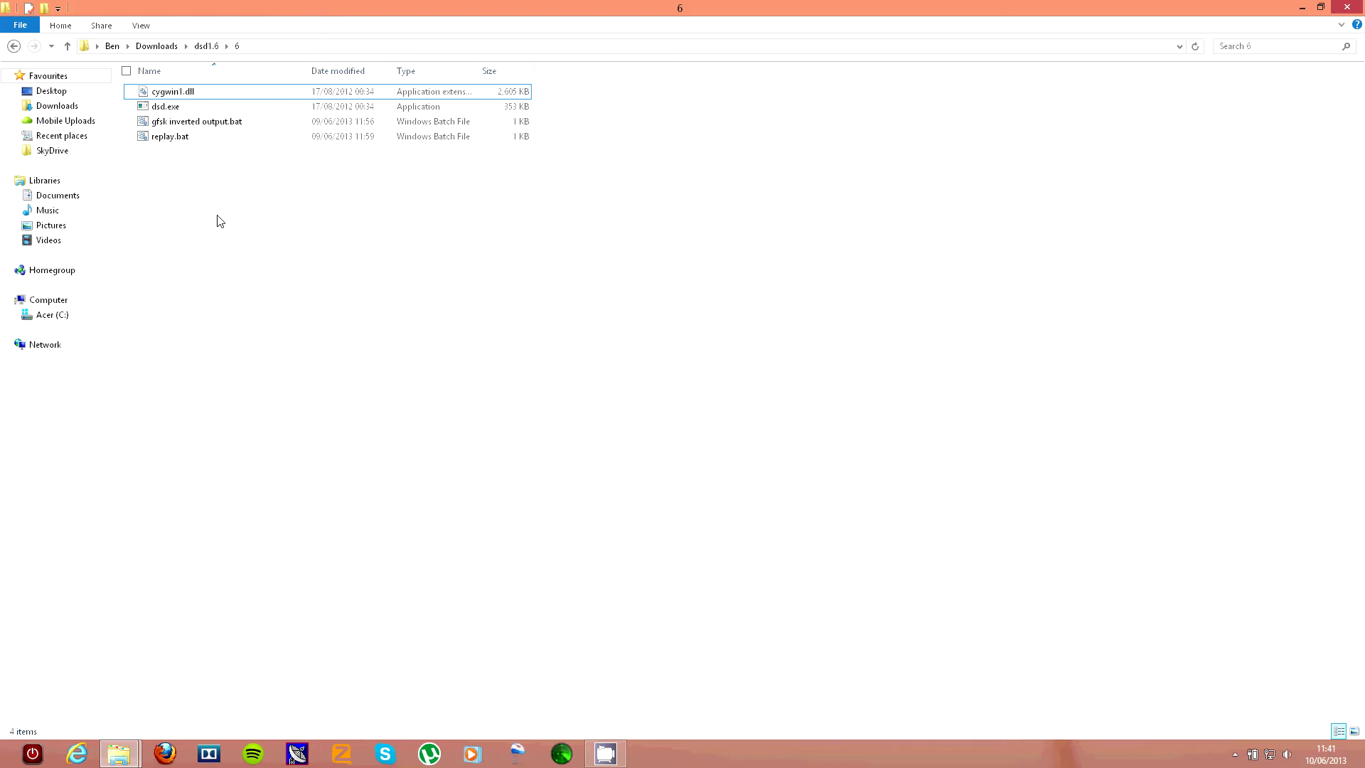
Step: Select gfsk inverted output.bat in the dsd1.6 folder and bring up its context menu
{"action": "left_click", "coordinate": [219, 125]}
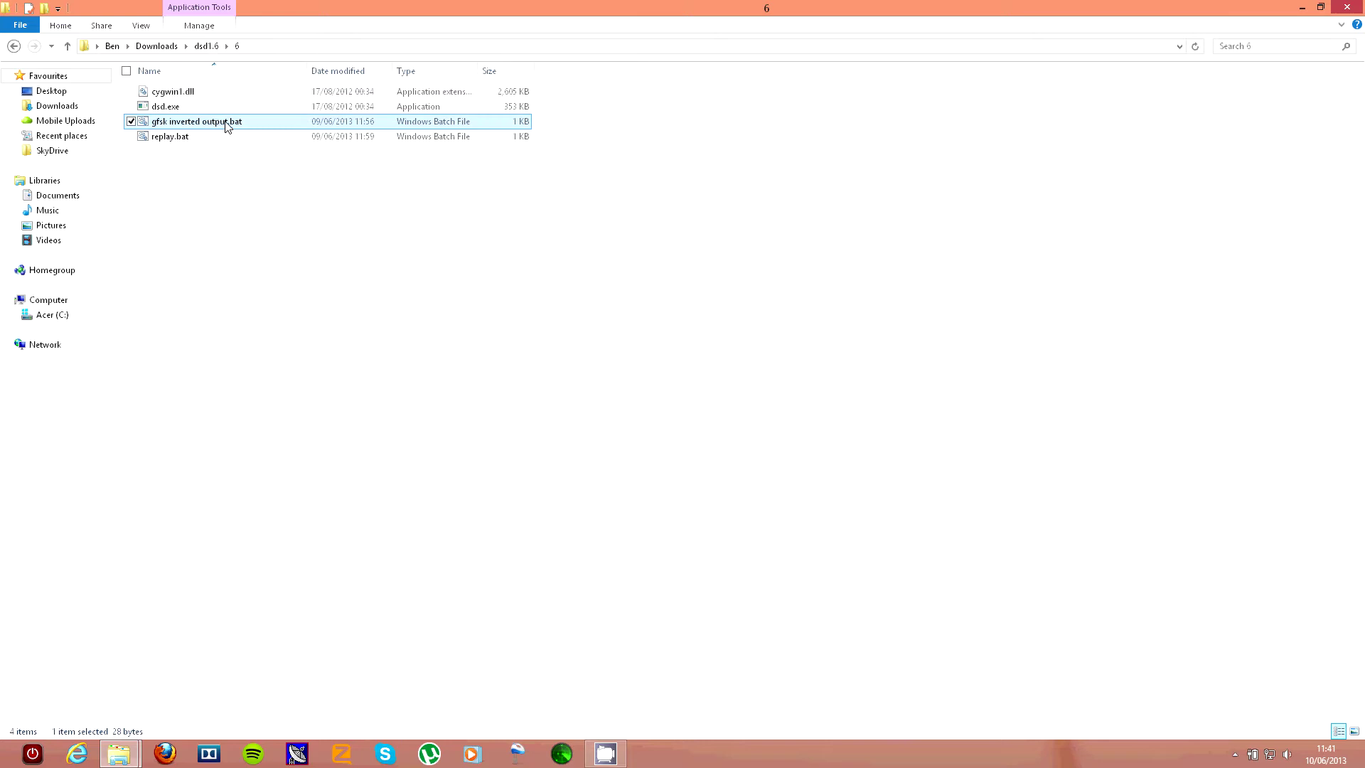
{"action": "right_click", "coordinate": [224, 122]}
Step: Open gfsk inverted output.bat in Notepad++ and highlight its -ff -xr -fr -mg, -d and \mbe\ options
{"action": "left_click", "coordinate": [306, 209]}
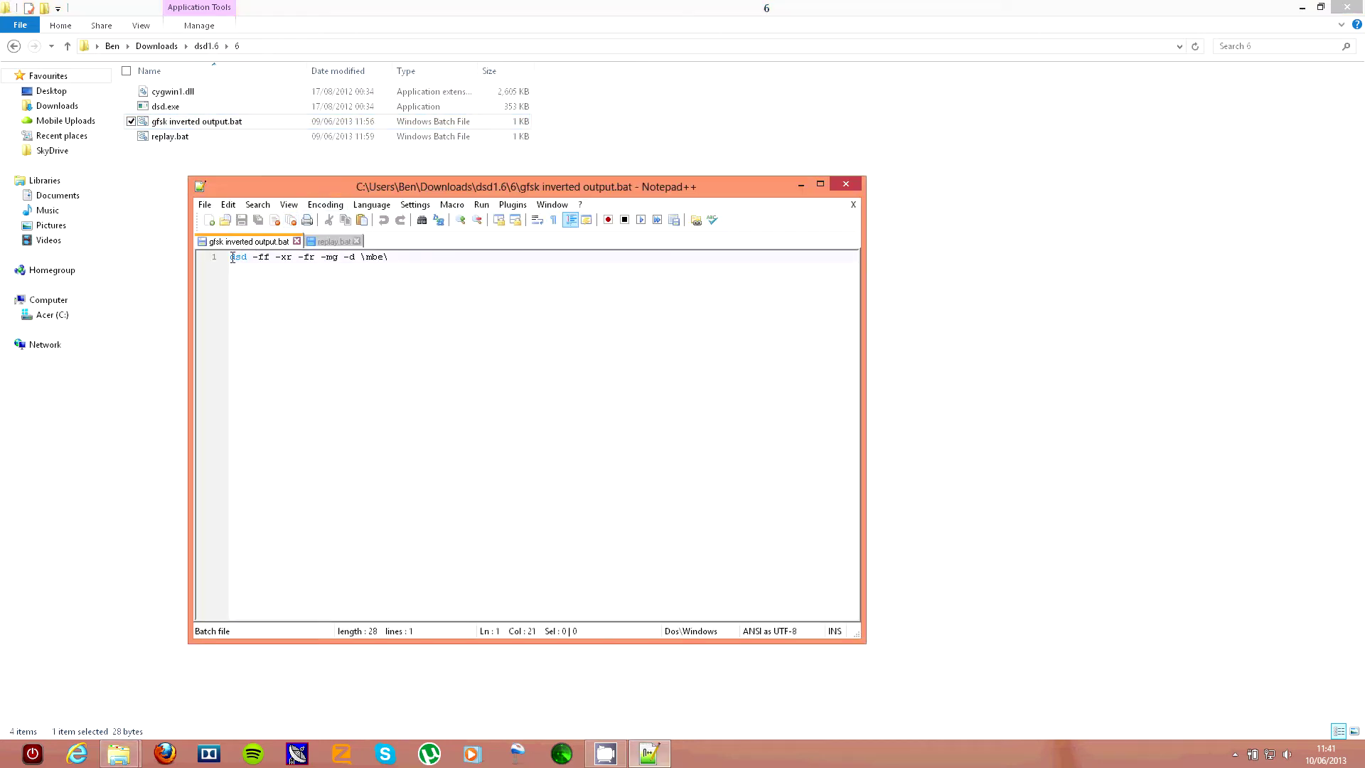
{"action": "left_click_drag", "start_coordinate": [253, 258], "coordinate": [340, 259]}
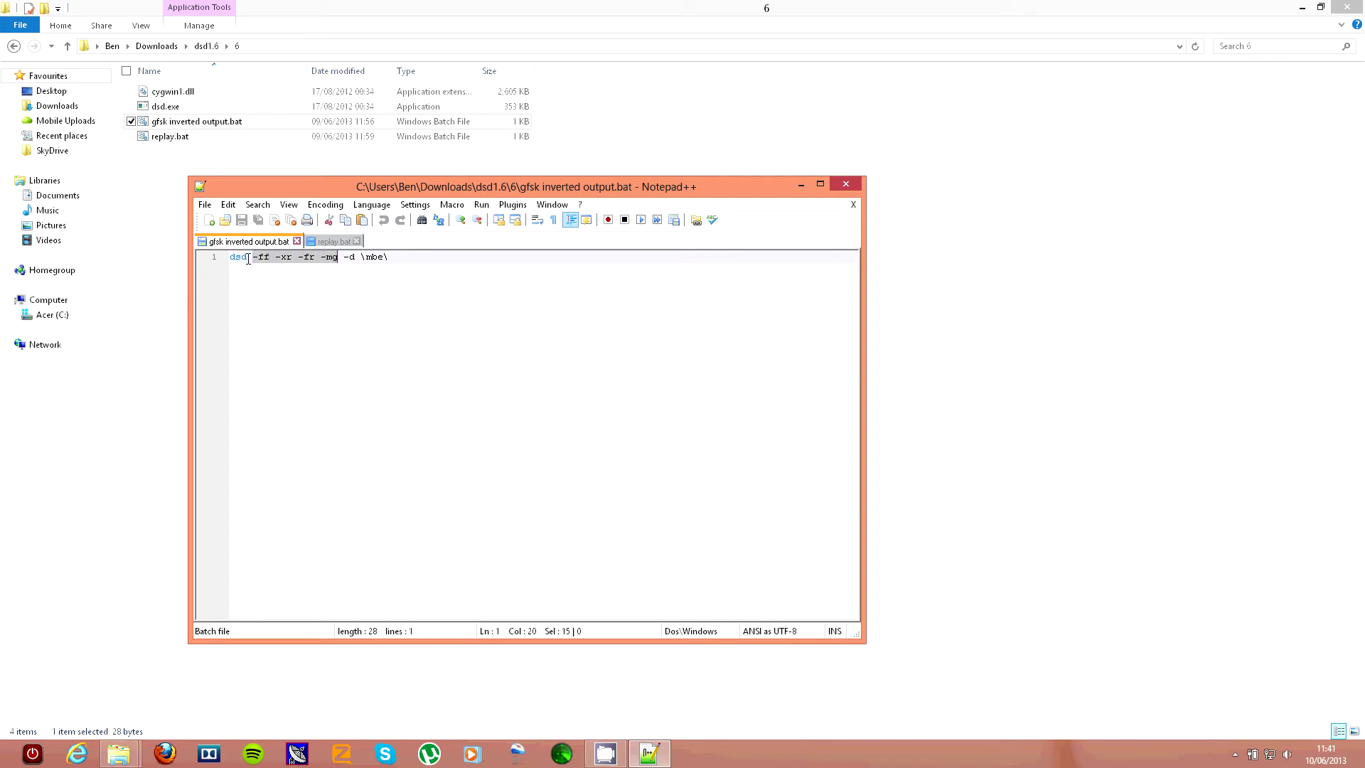
{"action": "left_click", "coordinate": [342, 260]}
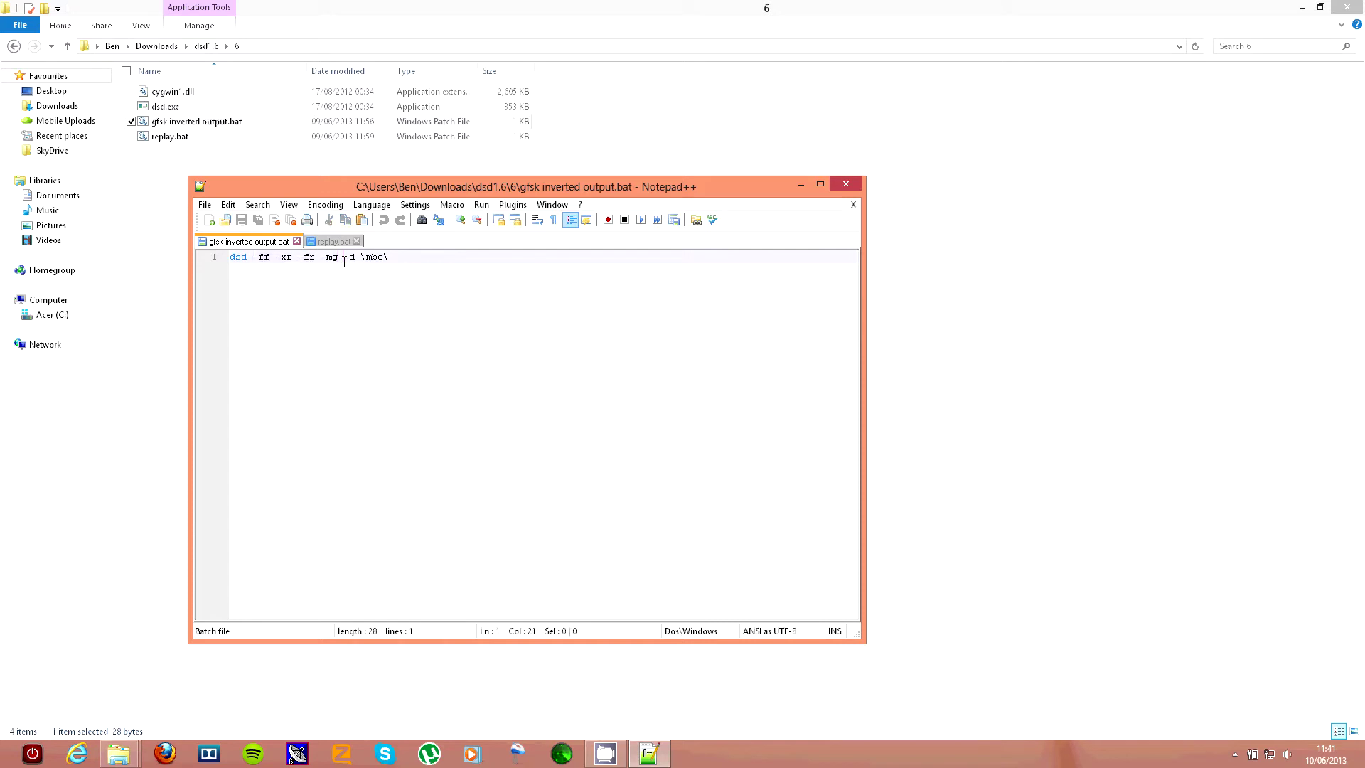
{"action": "left_click_drag", "start_coordinate": [342, 260], "coordinate": [352, 260]}
{"action": "left_click_drag", "start_coordinate": [360, 258], "coordinate": [390, 256]}
{"action": "left_click_drag", "start_coordinate": [400, 257], "coordinate": [362, 259]}
{"action": "left_click", "coordinate": [393, 258]}
Step: Close Notepad++ and run gfsk inverted output.bat, decoding DMR voice into five .amb files
{"action": "left_click", "coordinate": [844, 184]}
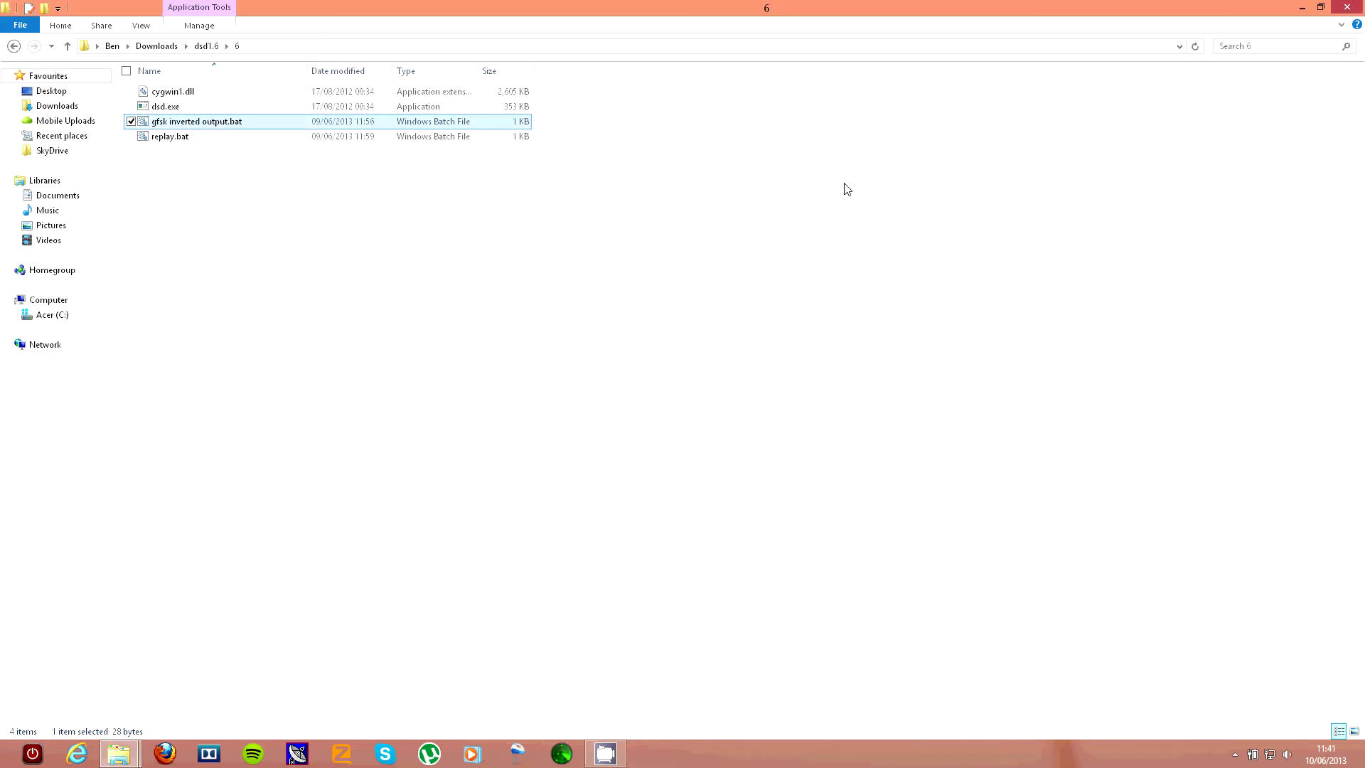
{"action": "double_click", "coordinate": [235, 122]}
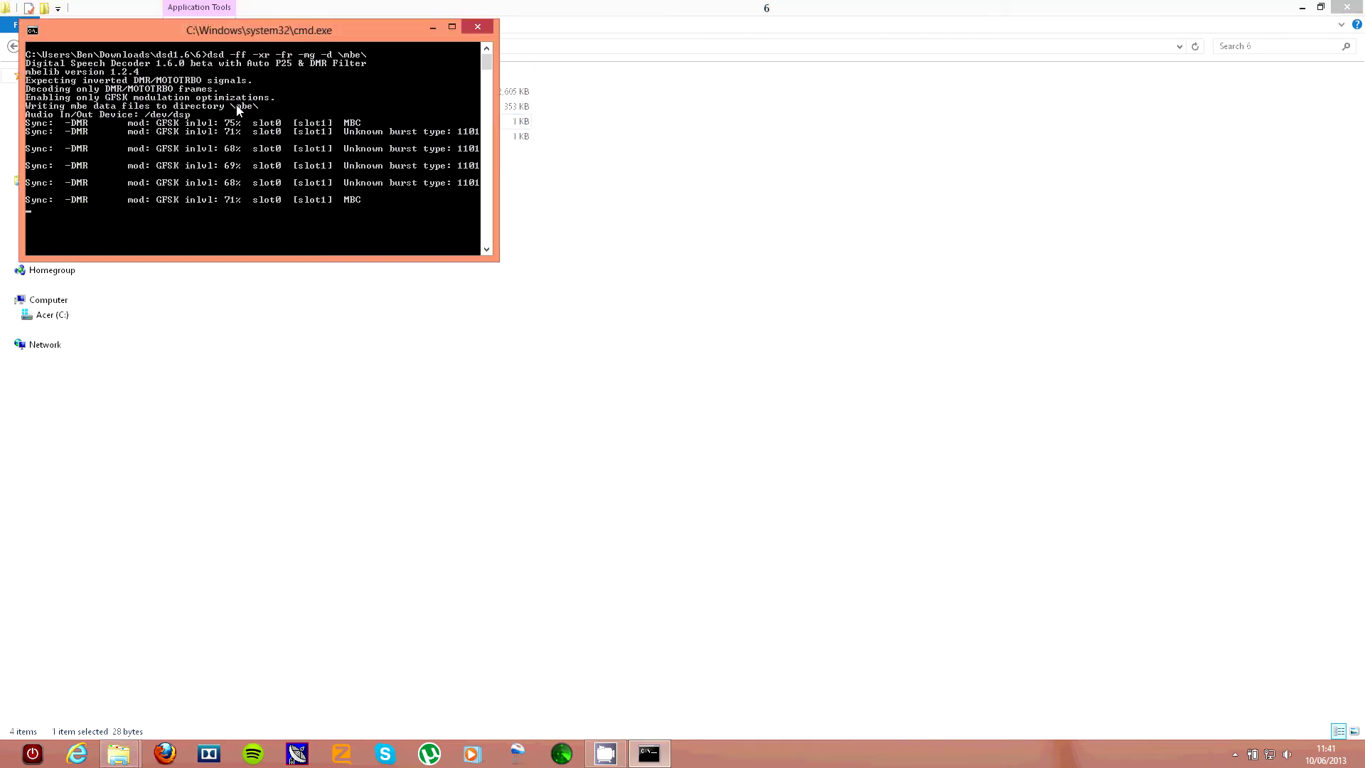
{"action": "left_click_drag", "start_coordinate": [233, 30], "coordinate": [860, 163]}
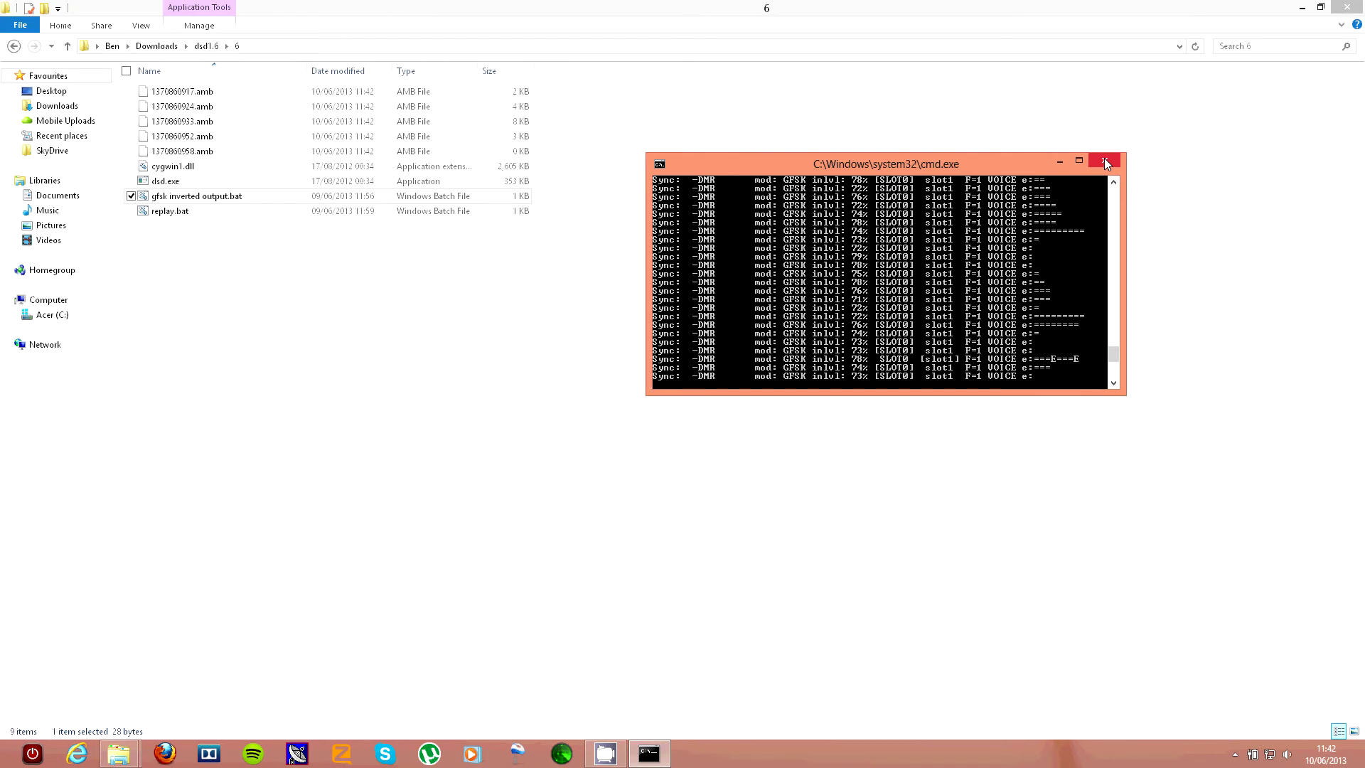
{"action": "left_click", "coordinate": [1105, 164]}
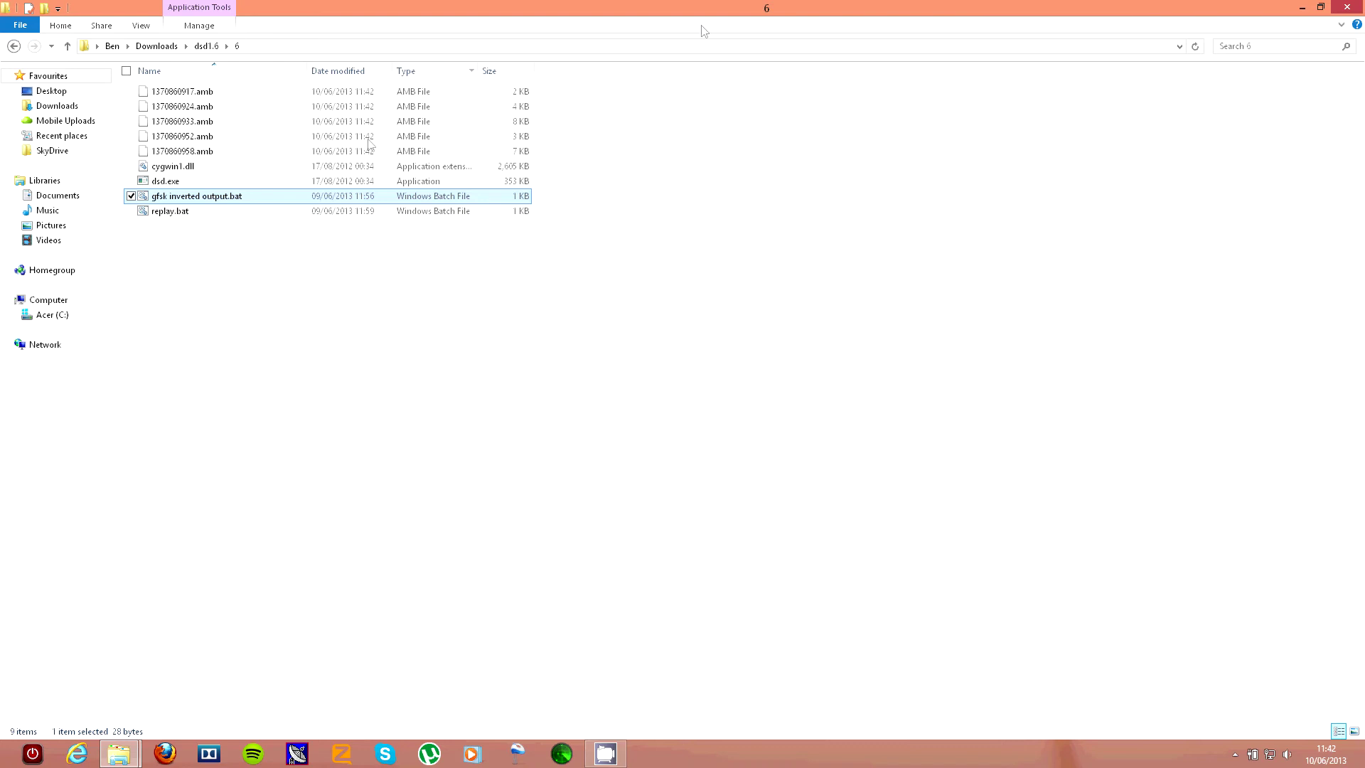
Step: Select replay.bat and bring up its context menu
{"action": "left_click", "coordinate": [270, 344]}
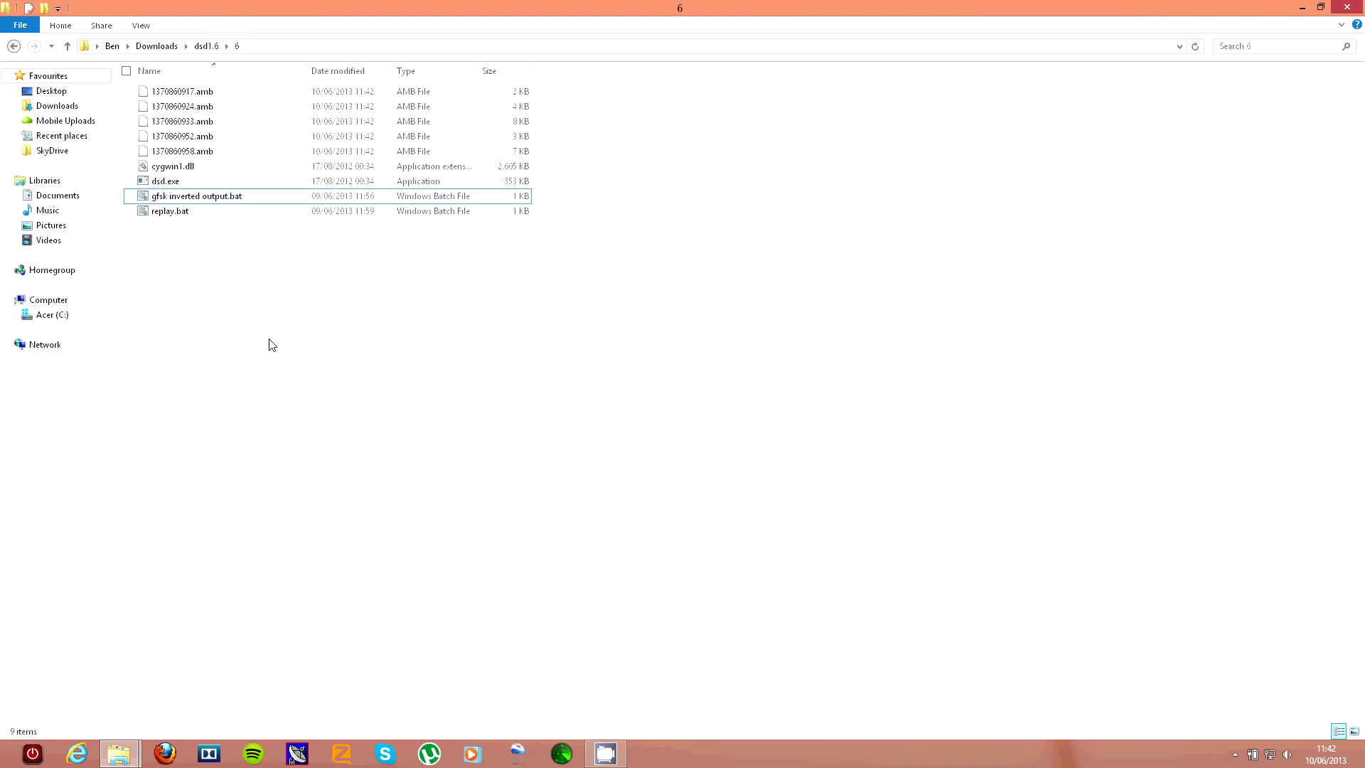
{"action": "left_click", "coordinate": [214, 213]}
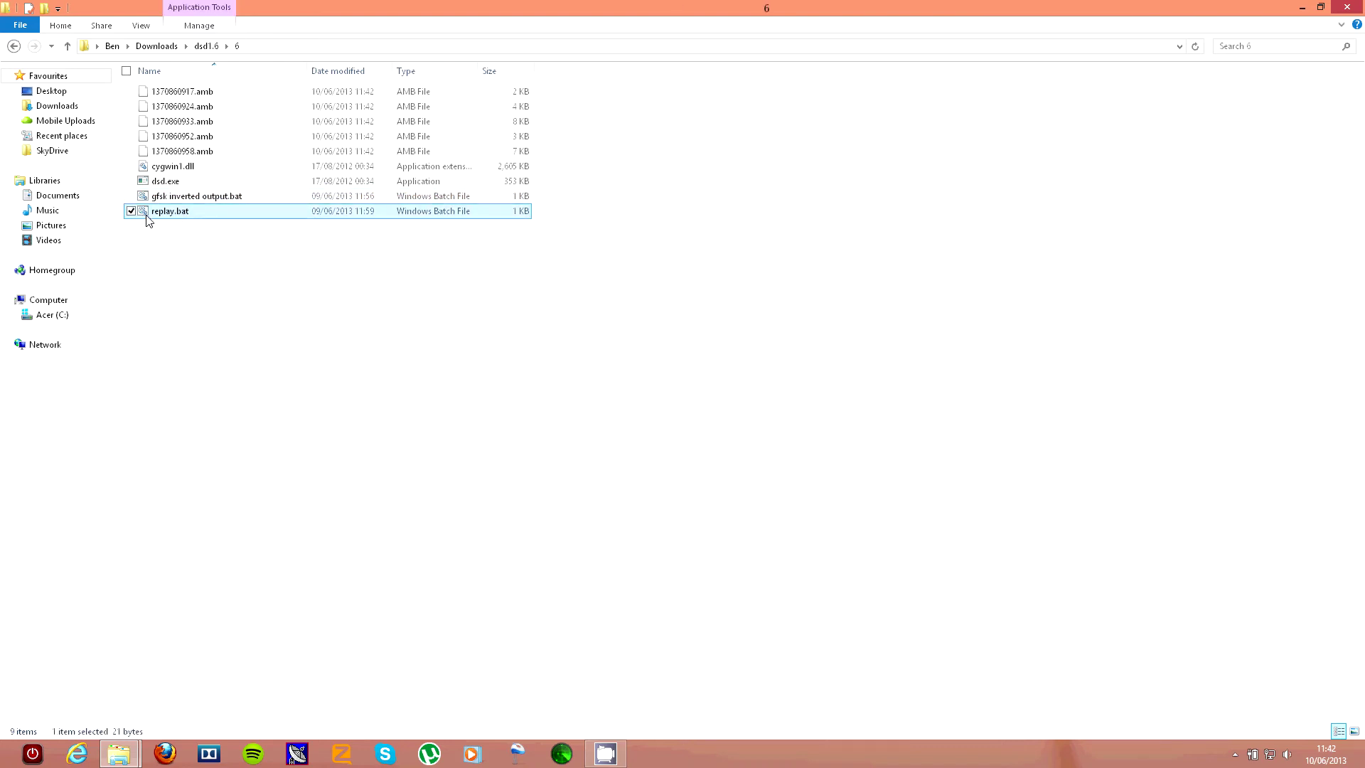
{"action": "right_click", "coordinate": [219, 216]}
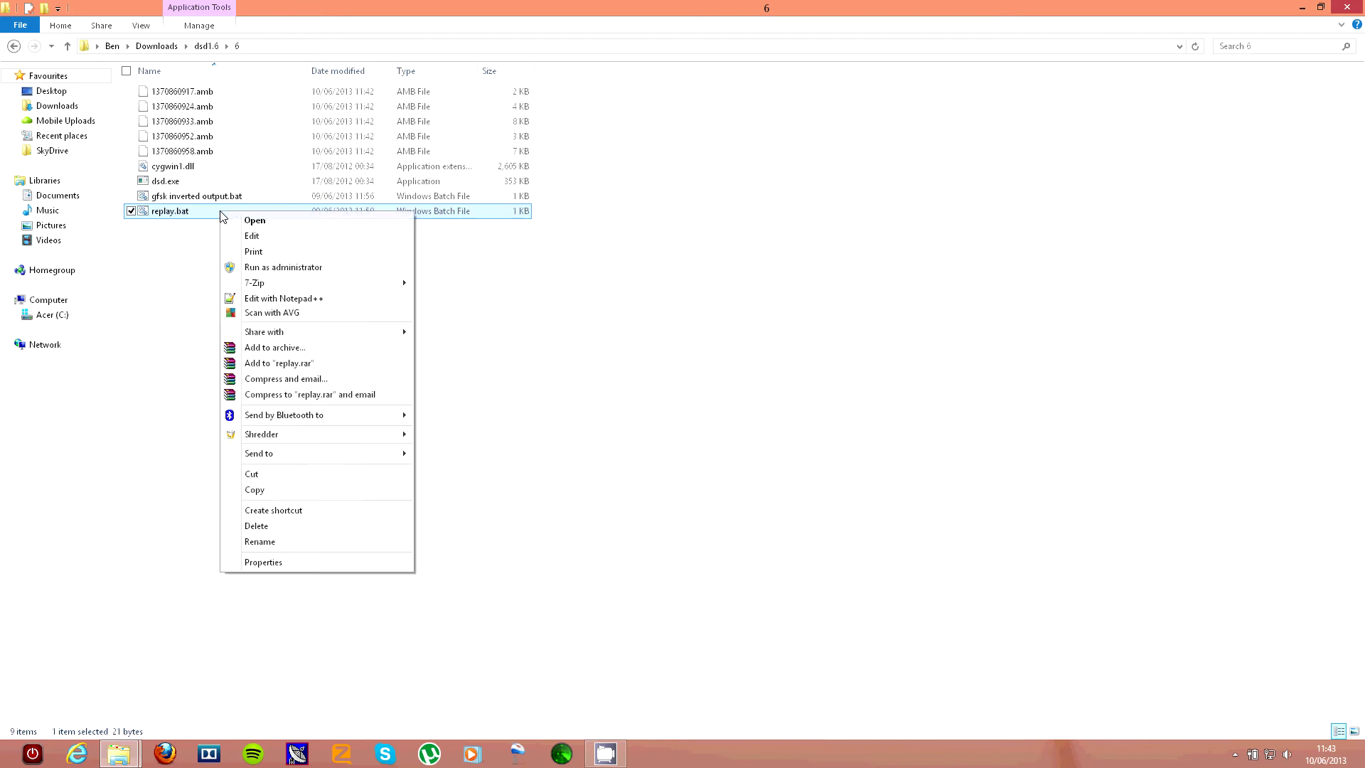
Step: View replay.bat's dsd -r wildcard .amb playback line in Notepad++, then close the editor
{"action": "left_click", "coordinate": [299, 303]}
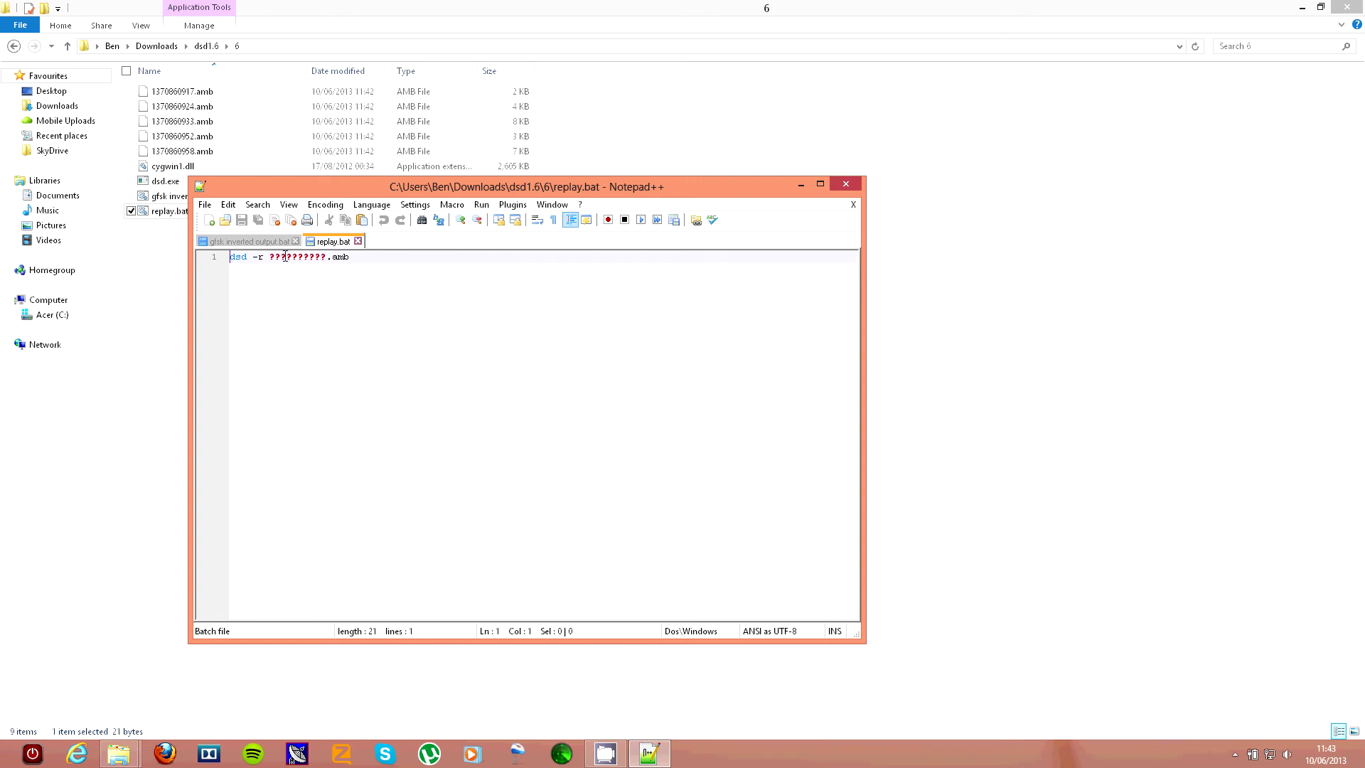
{"action": "left_click", "coordinate": [844, 184]}
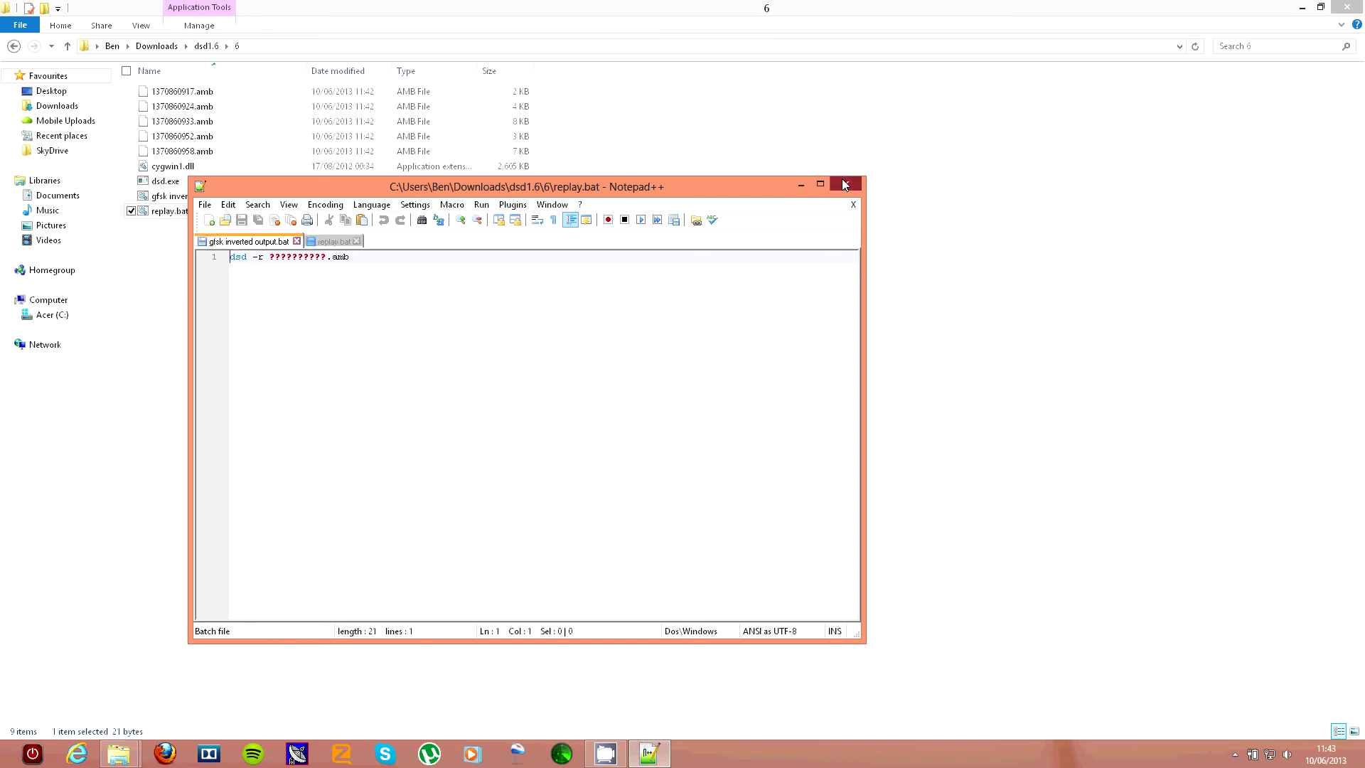
Step: Run replay.bat to play back all five saved .amb files, then deselect it
{"action": "double_click", "coordinate": [169, 211]}
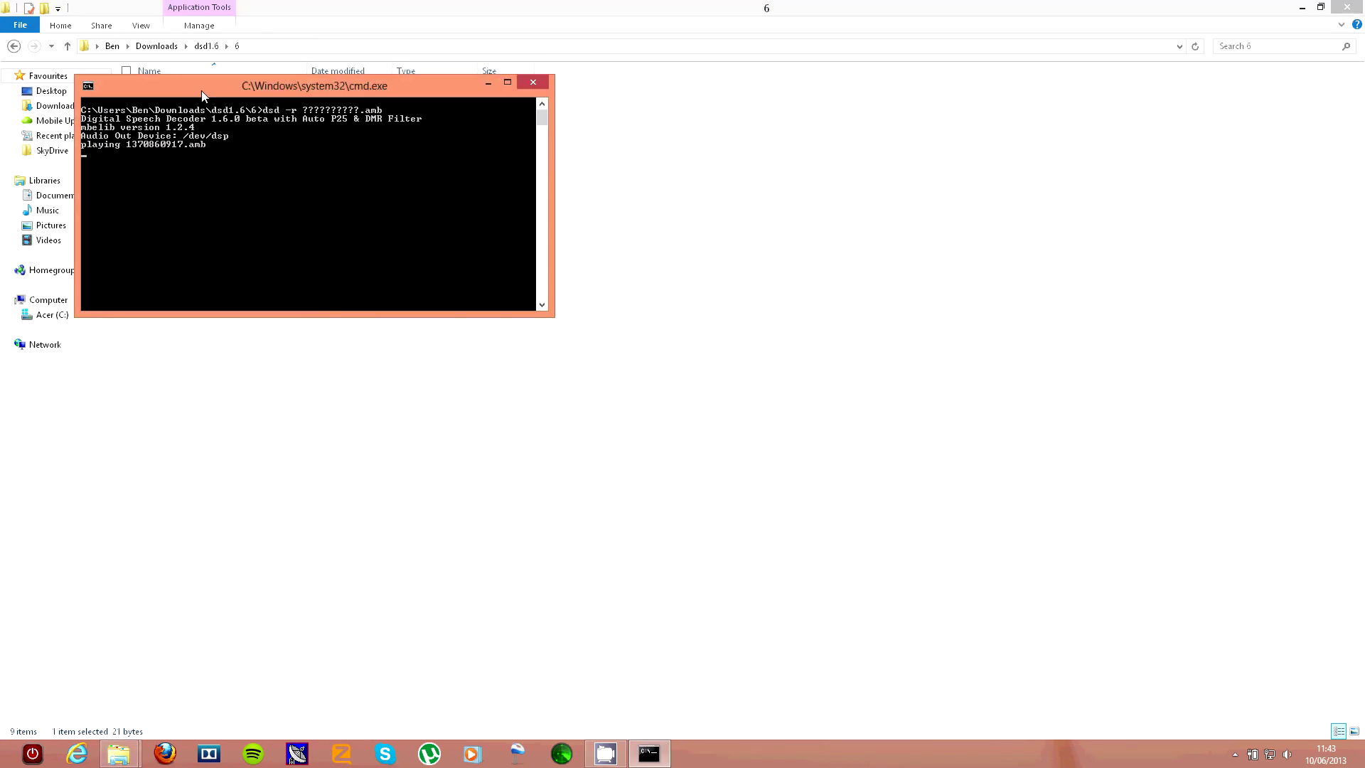
{"action": "left_click_drag", "start_coordinate": [205, 86], "coordinate": [728, 174]}
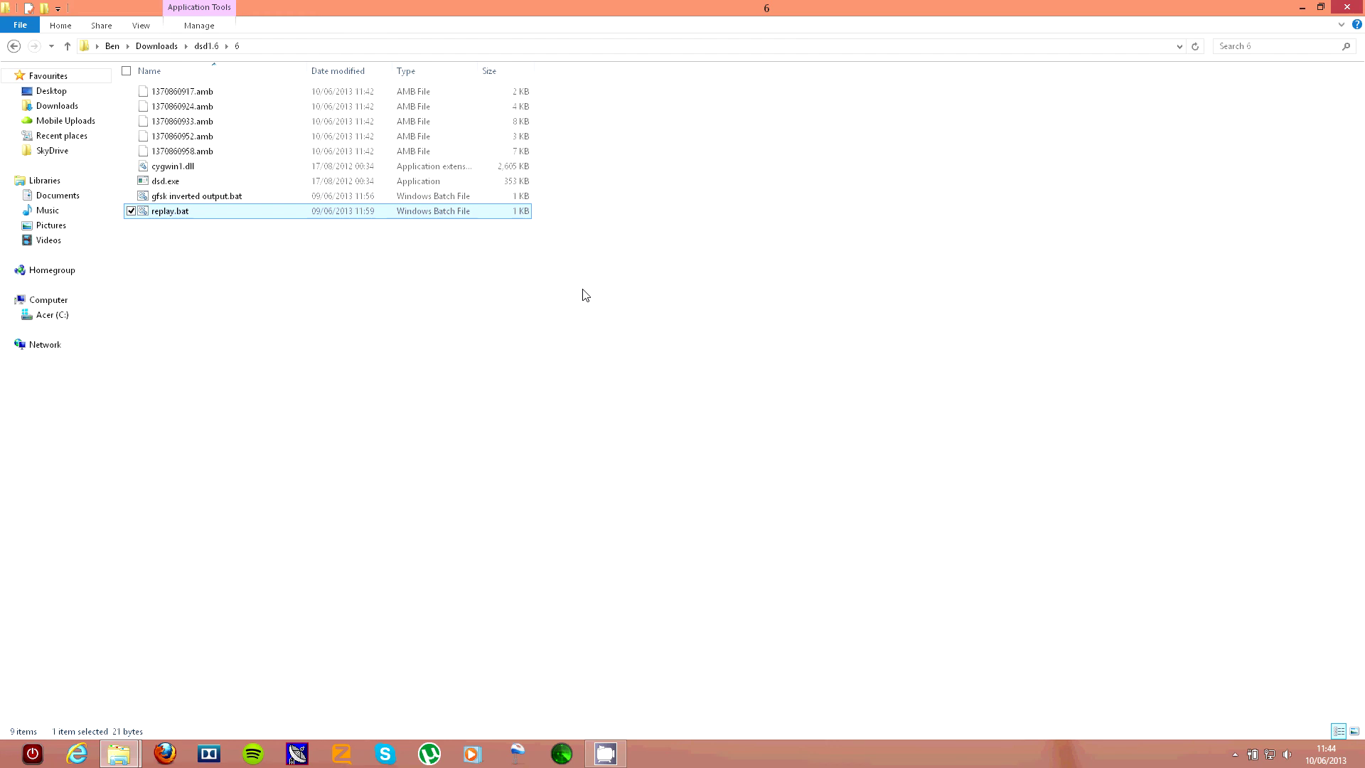
{"action": "left_click", "coordinate": [582, 295]}
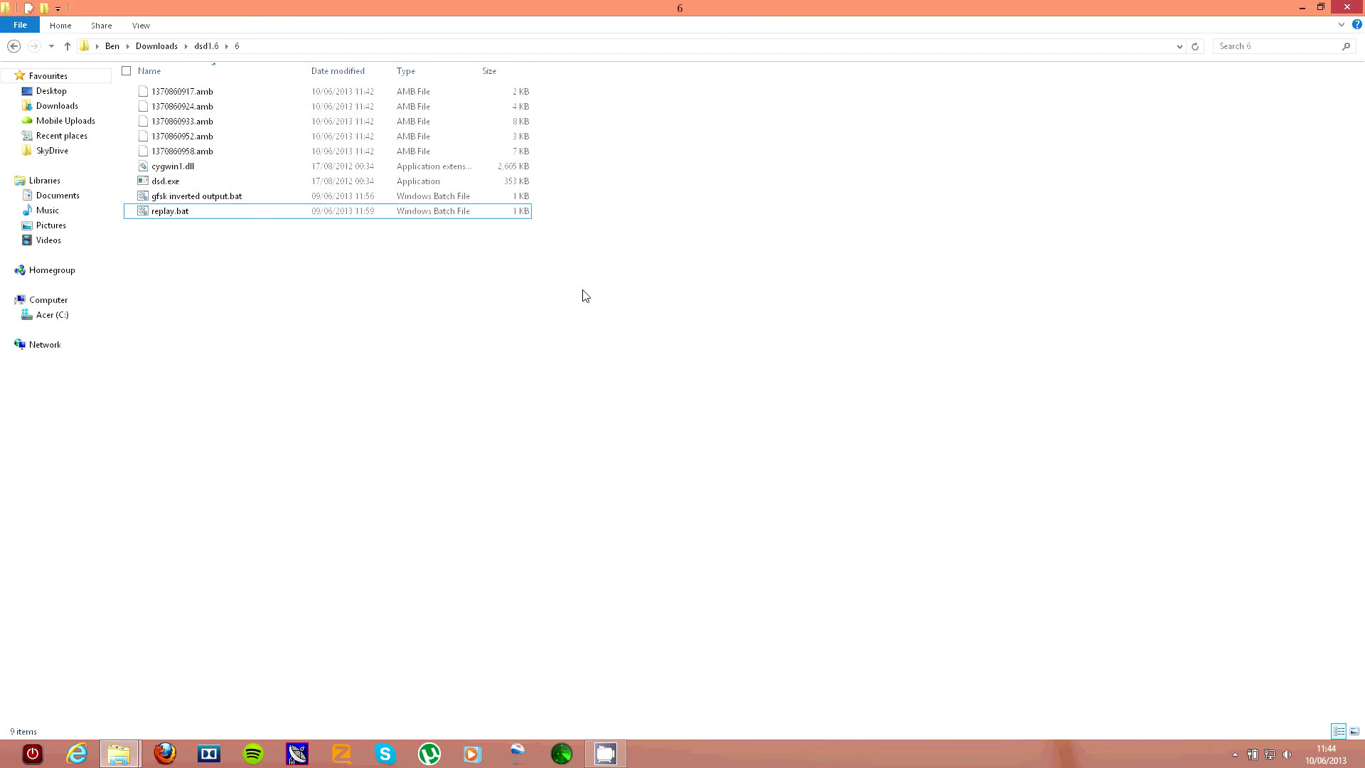